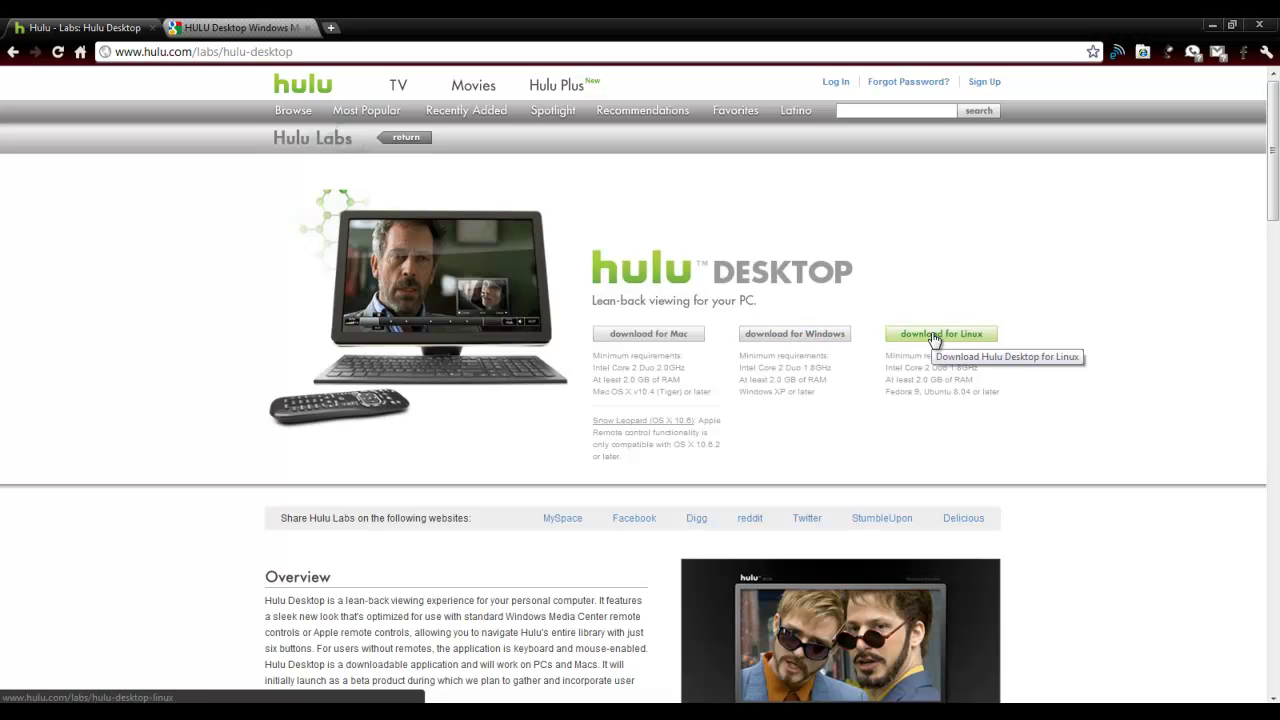
- Download the Windows version of Hulu Desktop and run HuluDesktopSetup.exe
{"action": "left_click", "coordinate": [803, 336]}
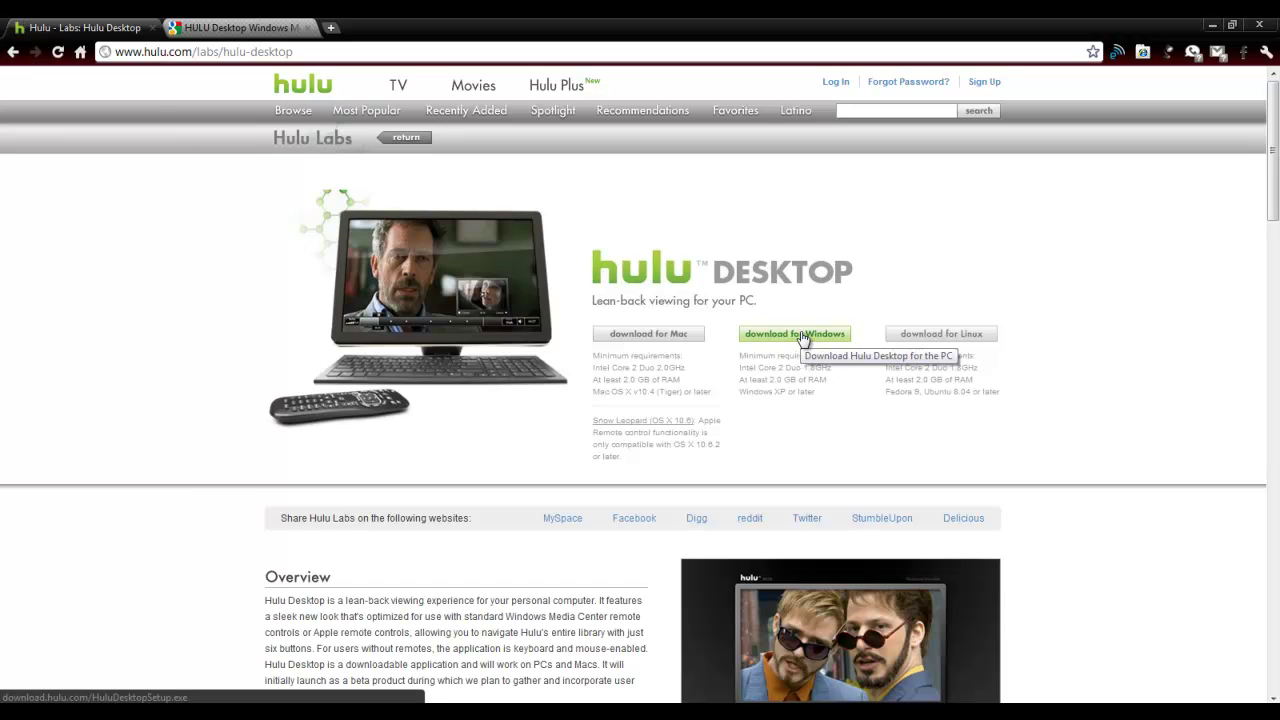
{"action": "left_click", "coordinate": [290, 688]}
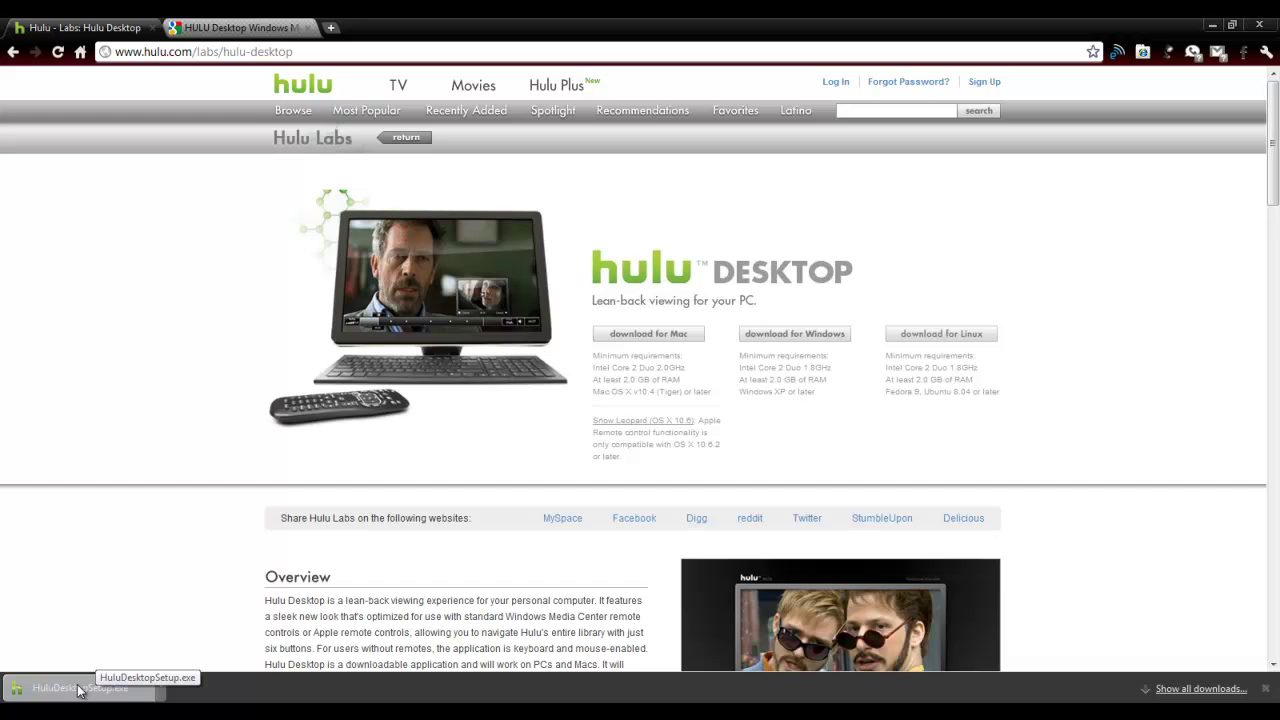
{"action": "left_click", "coordinate": [78, 688]}
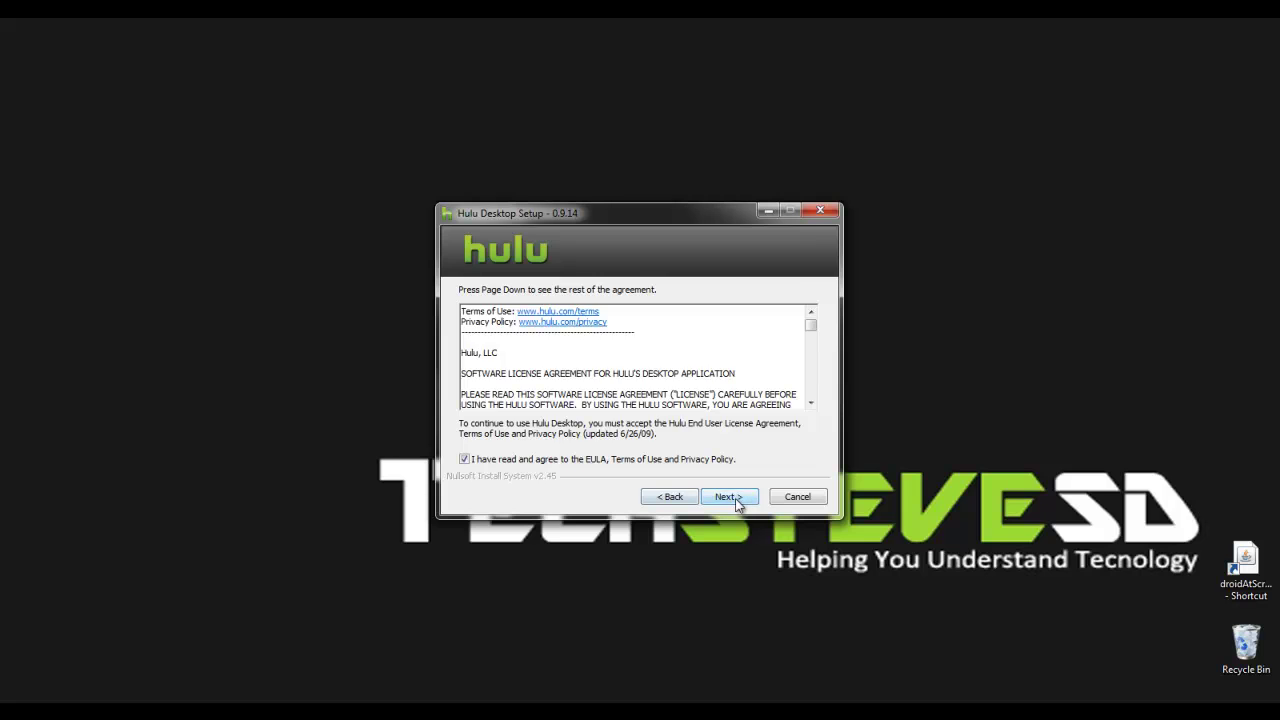
- Reinstall Hulu Desktop with the Core, Browser Integration and Shortcuts components, and move its desktop shortcut toward the middle of the desktop
{"action": "left_click", "coordinate": [736, 504]}
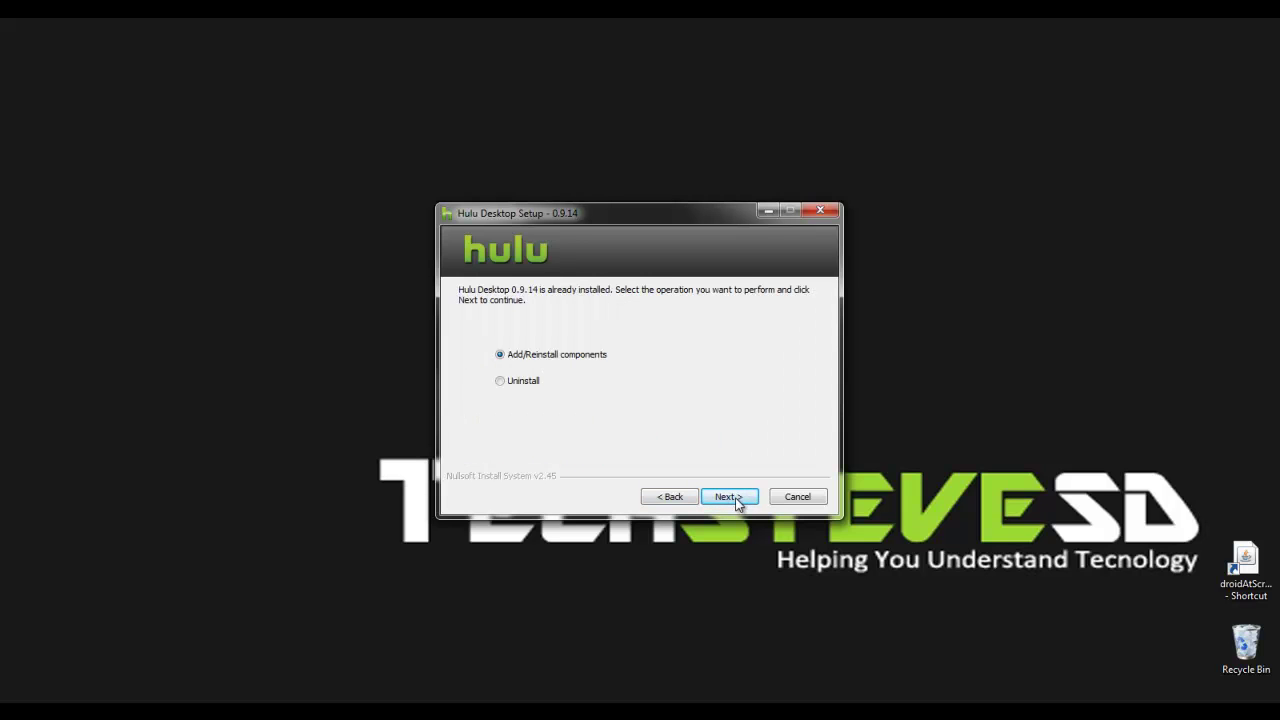
{"action": "left_click", "coordinate": [736, 503]}
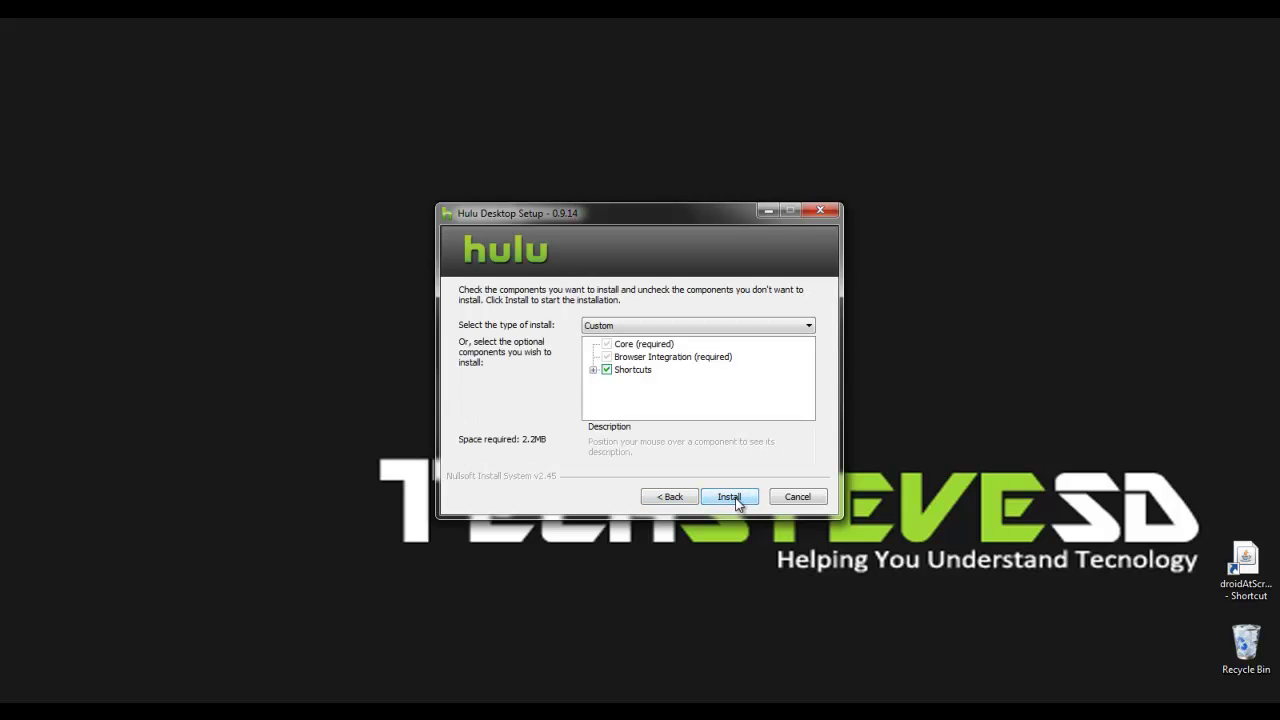
{"action": "left_click", "coordinate": [736, 503]}
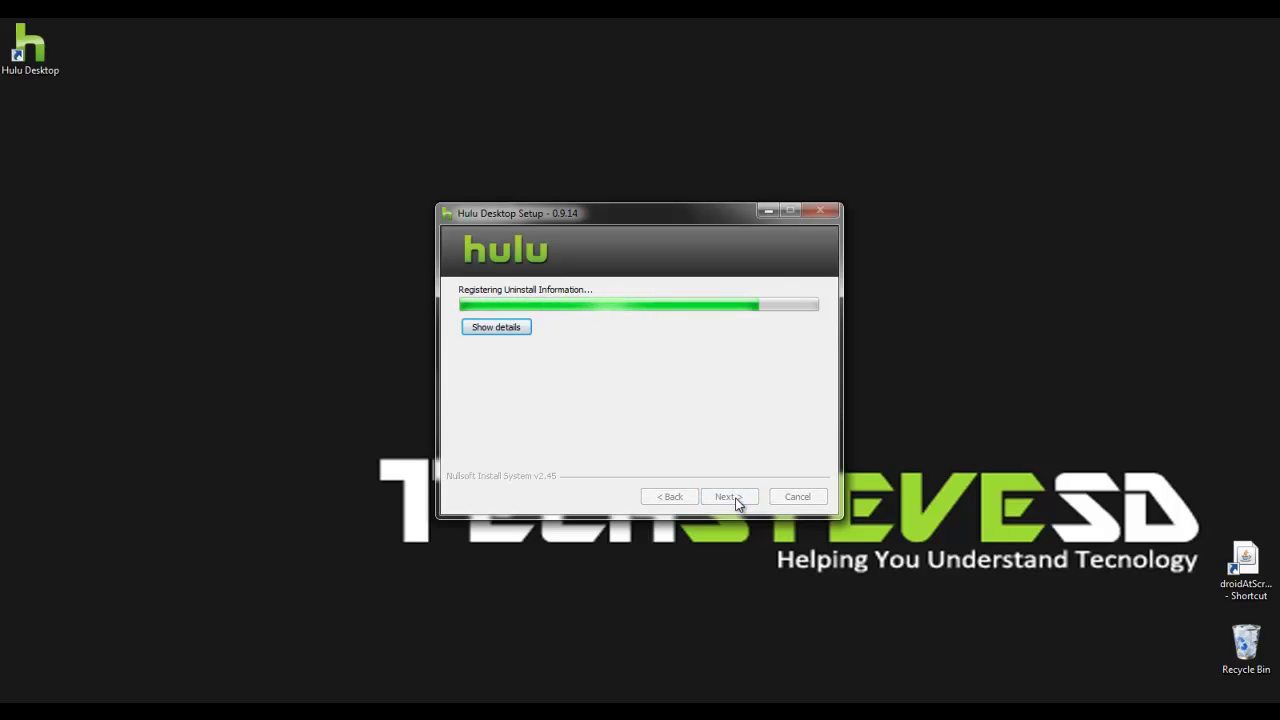
{"action": "left_click_drag", "start_coordinate": [30, 45], "coordinate": [350, 235]}
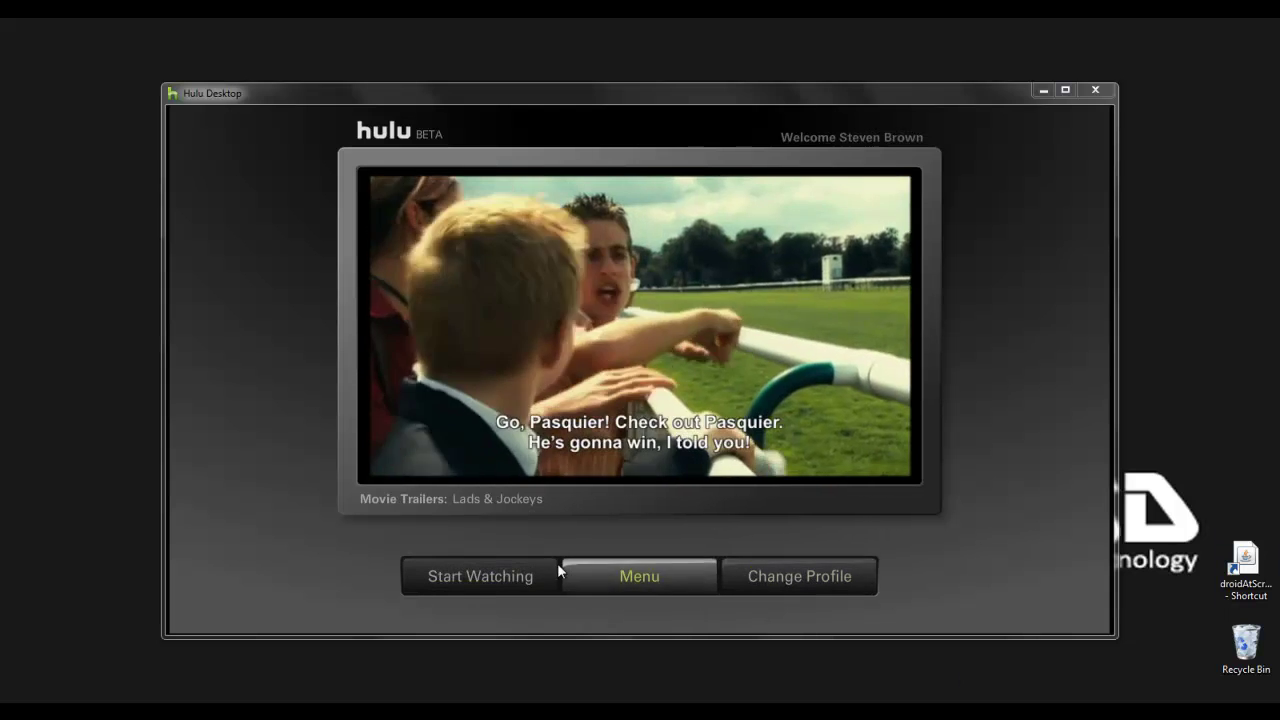
- Open the Hulu Desktop main menu, switch to full screen and look through its categories
{"action": "left_click", "coordinate": [635, 576]}
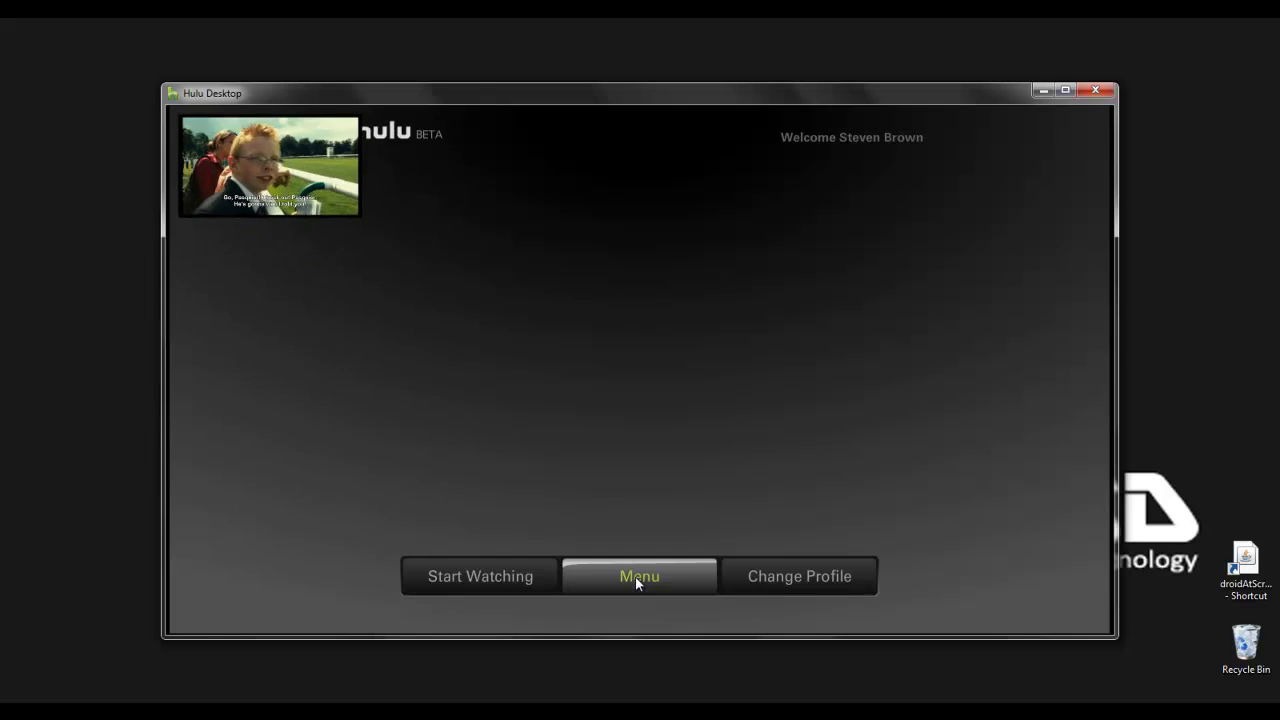
{"action": "scroll", "coordinate": [330, 426], "scroll_direction": "down", "scroll_amount": 1}
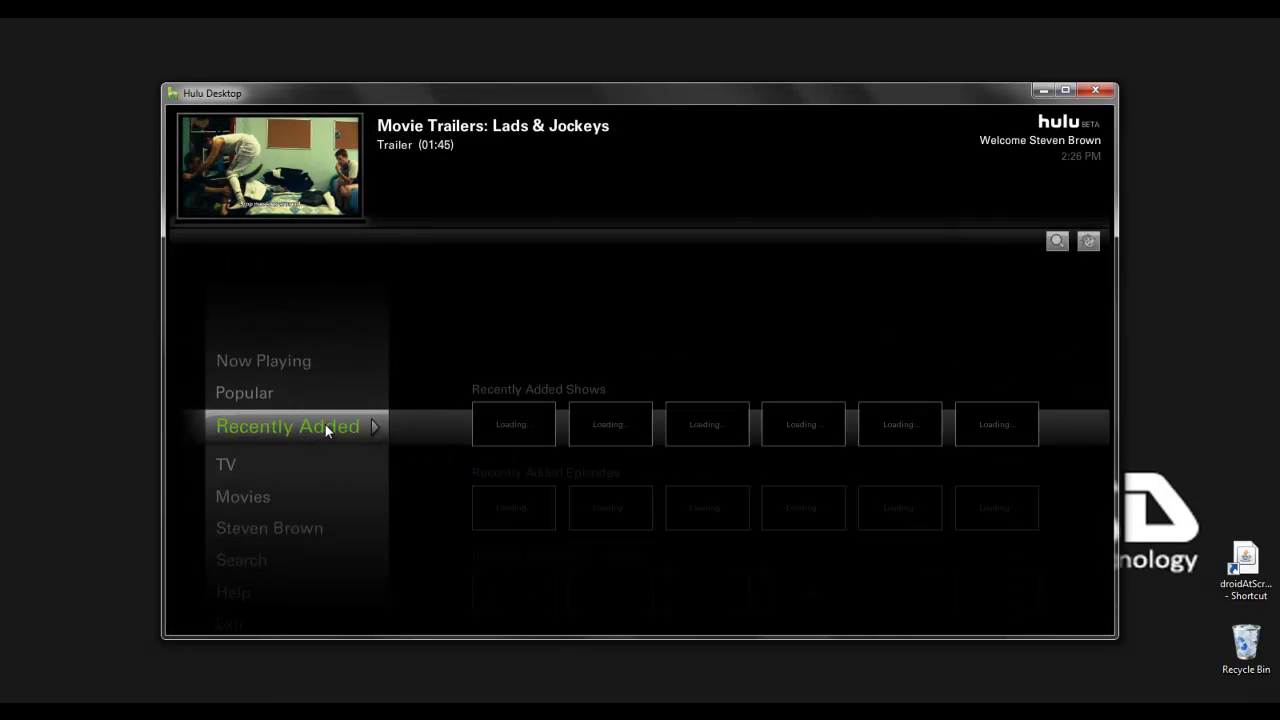
{"action": "scroll", "coordinate": [325, 424], "scroll_direction": "down", "scroll_amount": 1}
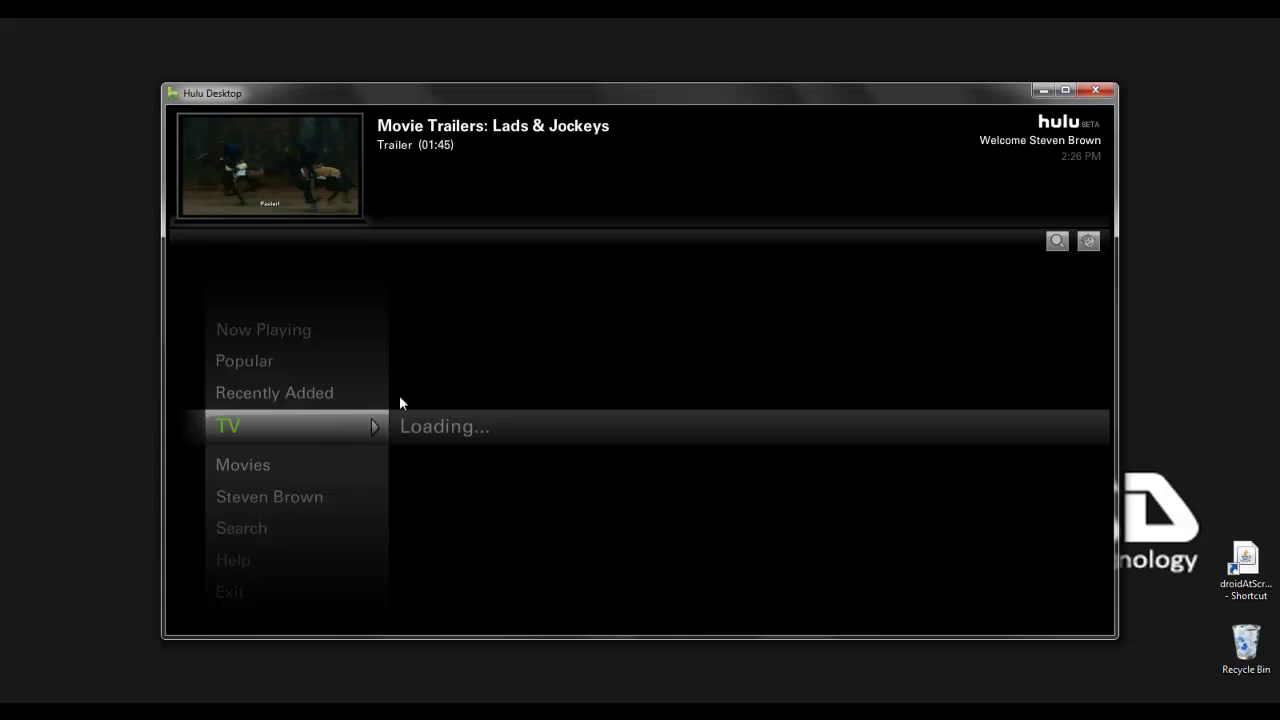
{"action": "left_click", "coordinate": [1065, 90]}
{"action": "scroll", "coordinate": [255, 454], "scroll_direction": "down", "scroll_amount": 2}
{"action": "scroll", "coordinate": [262, 444], "scroll_direction": "up", "scroll_amount": 1}
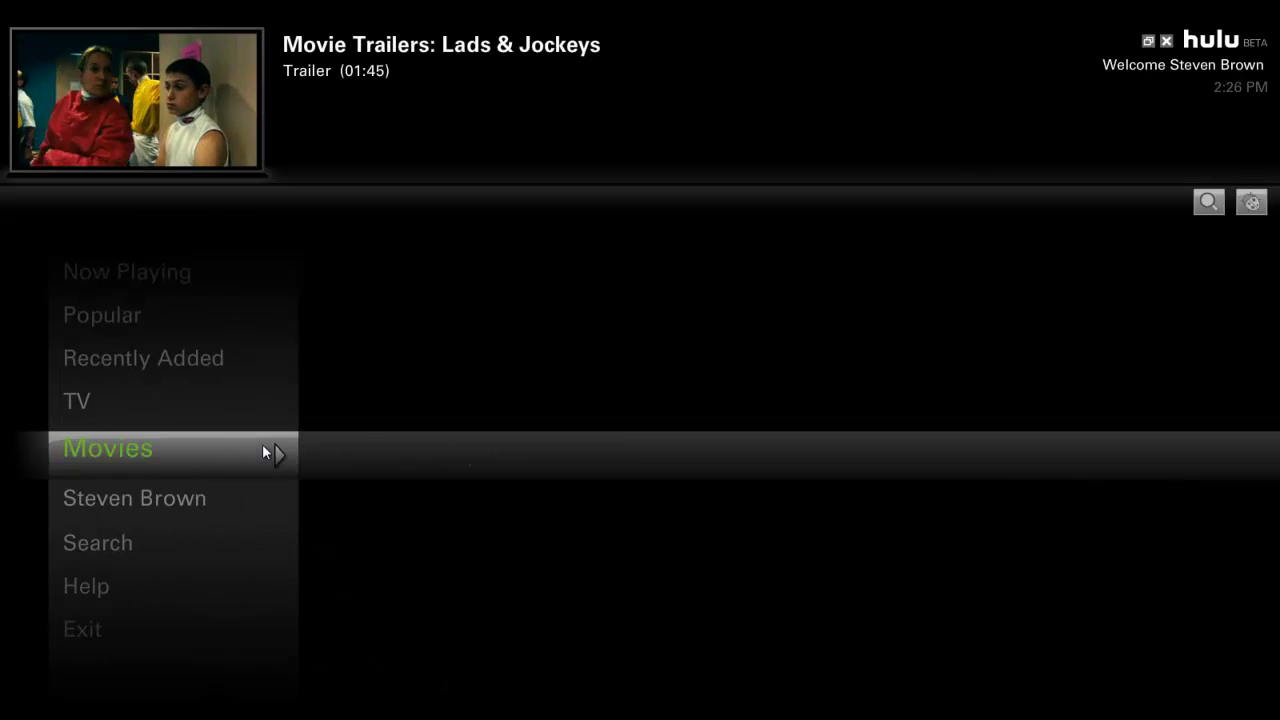
{"action": "scroll", "coordinate": [262, 444], "scroll_direction": "down", "scroll_amount": 1}
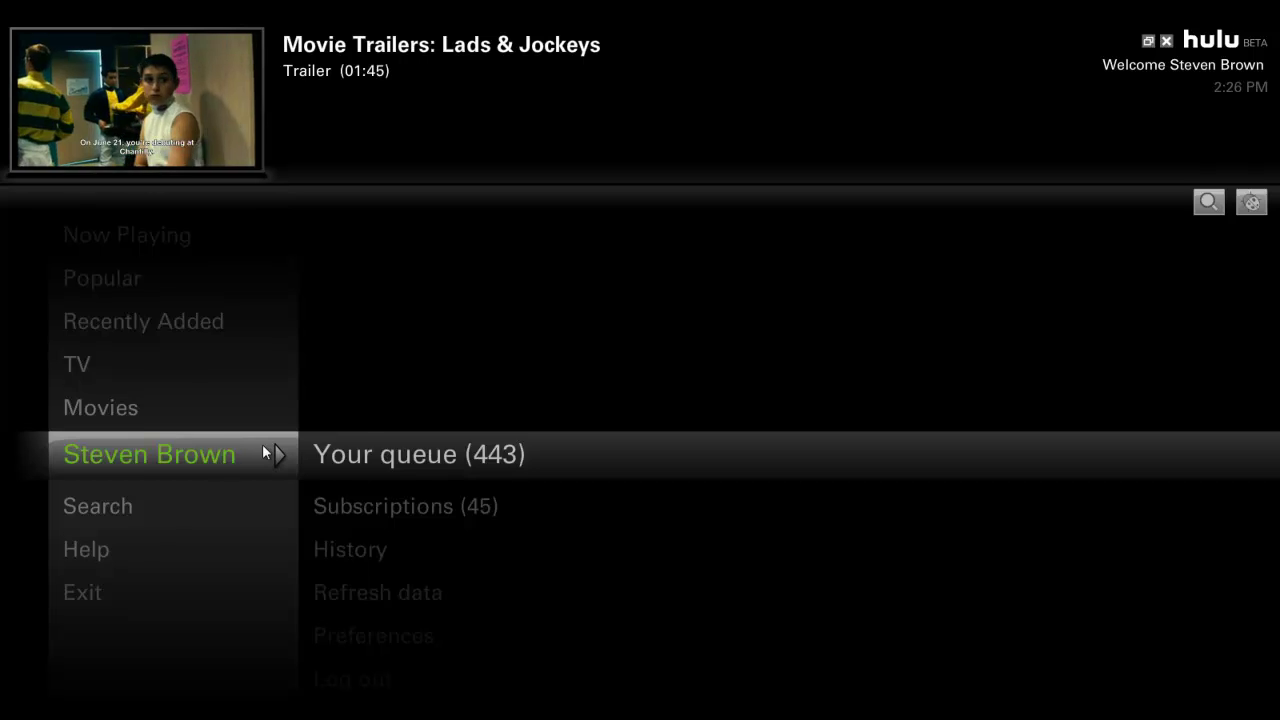
{"action": "scroll", "coordinate": [262, 444], "scroll_direction": "down", "scroll_amount": 1}
{"action": "scroll", "coordinate": [262, 444], "scroll_direction": "up", "scroll_amount": 1}
{"action": "scroll", "coordinate": [262, 454], "scroll_direction": "up", "scroll_amount": 1}
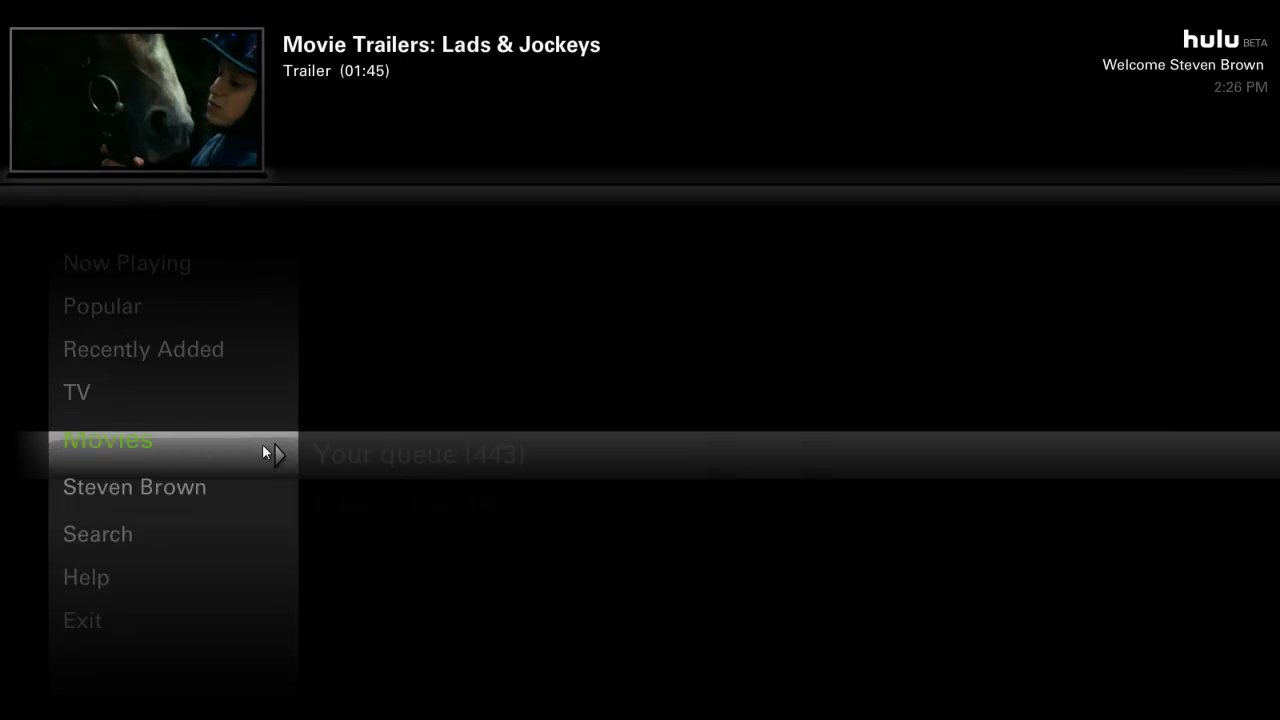
- Open the TV category, look through its subcategories and return Hulu Desktop to windowed mode
{"action": "left_click", "coordinate": [212, 410]}
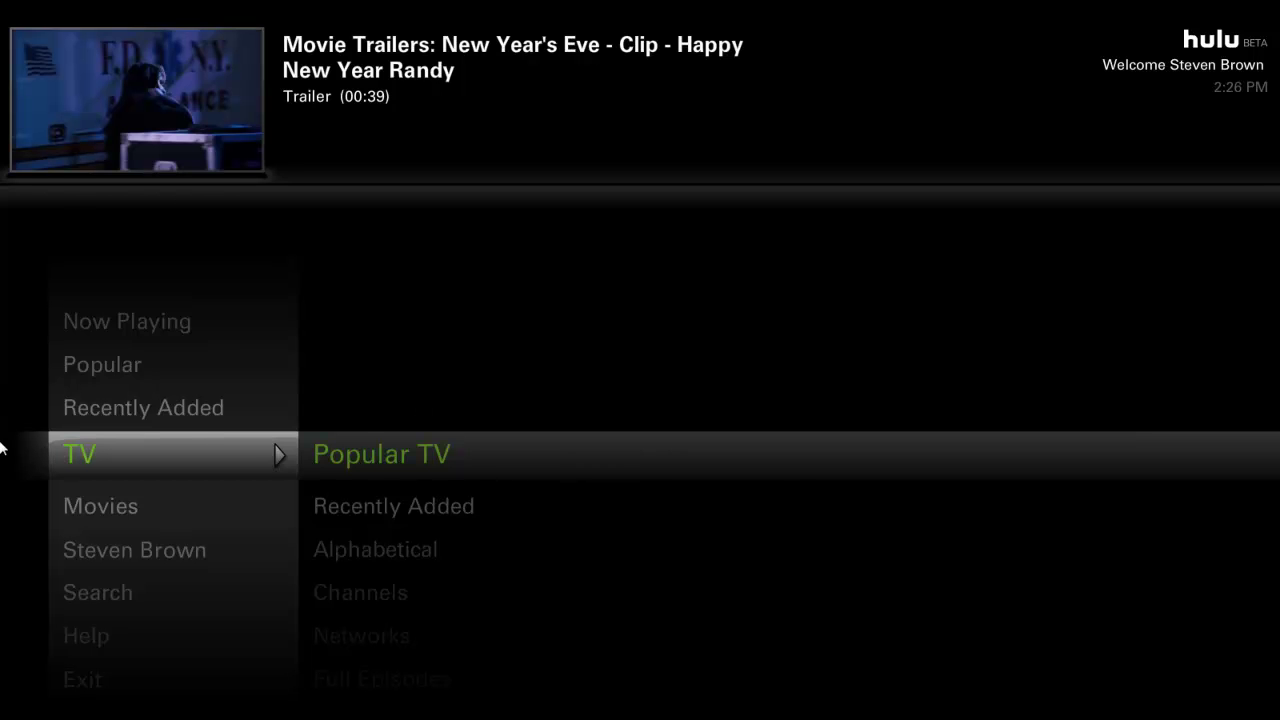
{"action": "scroll", "coordinate": [466, 449], "scroll_direction": "down", "scroll_amount": 2}
{"action": "scroll", "coordinate": [461, 449], "scroll_direction": "down", "scroll_amount": 3}
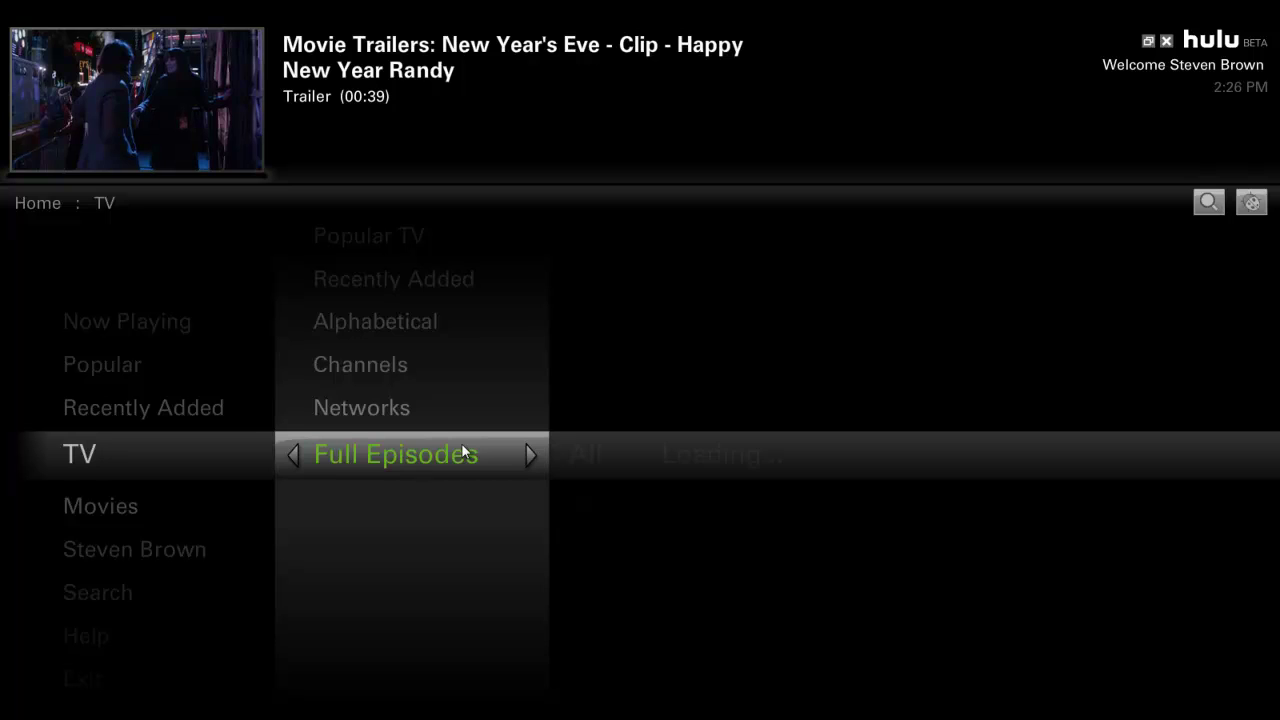
{"action": "scroll", "coordinate": [461, 449], "scroll_direction": "up", "scroll_amount": 1}
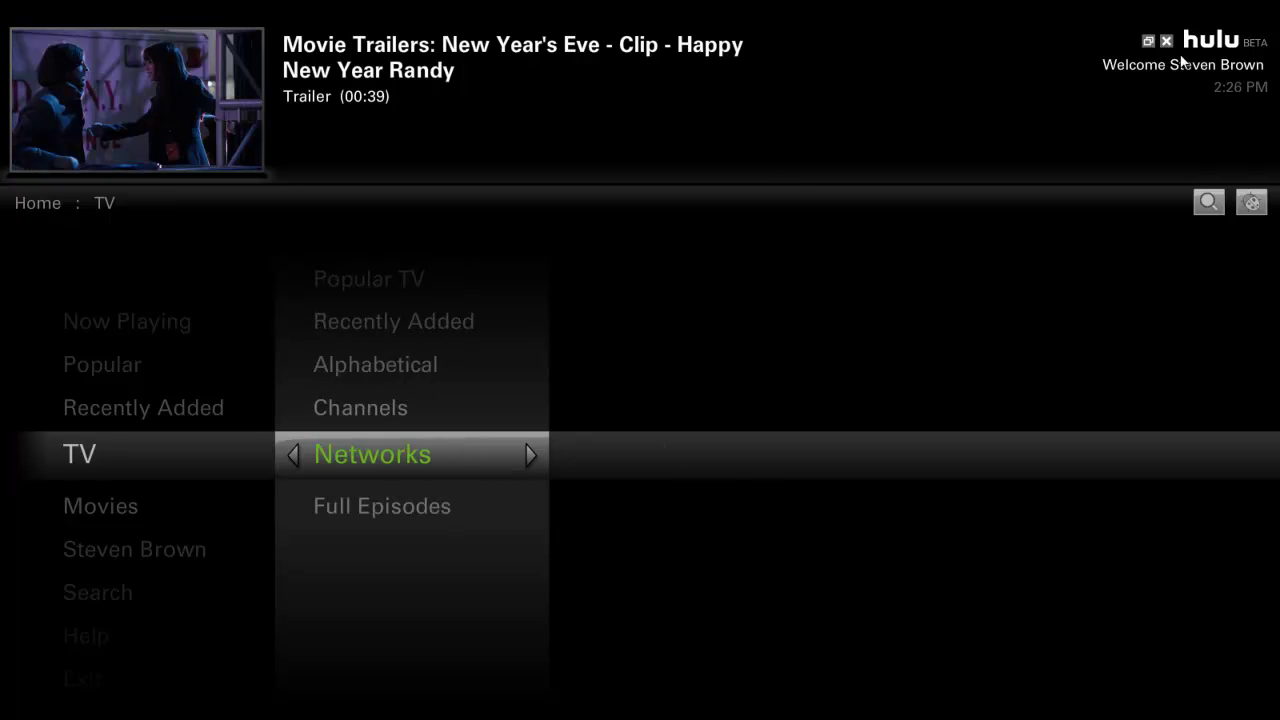
{"action": "scroll", "coordinate": [1153, 47], "scroll_direction": "up", "scroll_amount": 2}
{"action": "left_click", "coordinate": [1148, 41]}
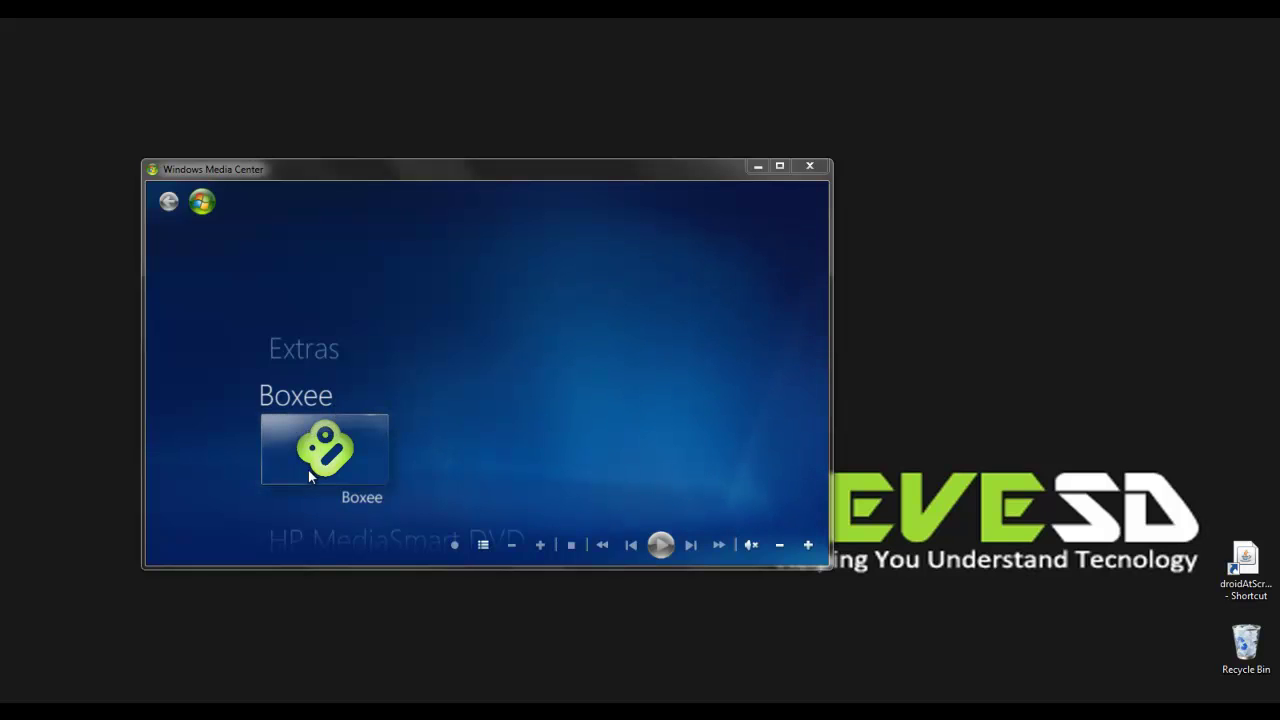
- Look through the Windows Media Center main menu for a Hulu entry and minimize the window
{"action": "scroll", "coordinate": [363, 460], "scroll_direction": "down", "scroll_amount": 2}
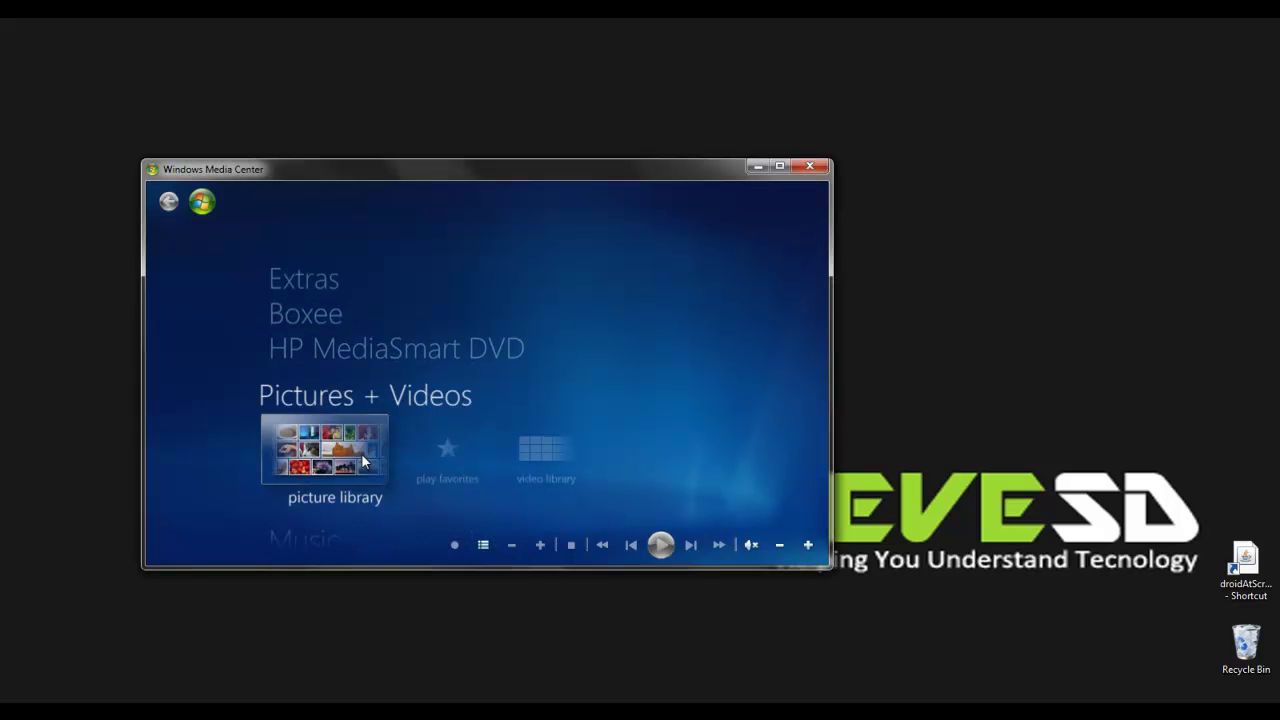
{"action": "scroll", "coordinate": [363, 460], "scroll_direction": "down", "scroll_amount": 3}
{"action": "scroll", "coordinate": [362, 457], "scroll_direction": "up", "scroll_amount": 4}
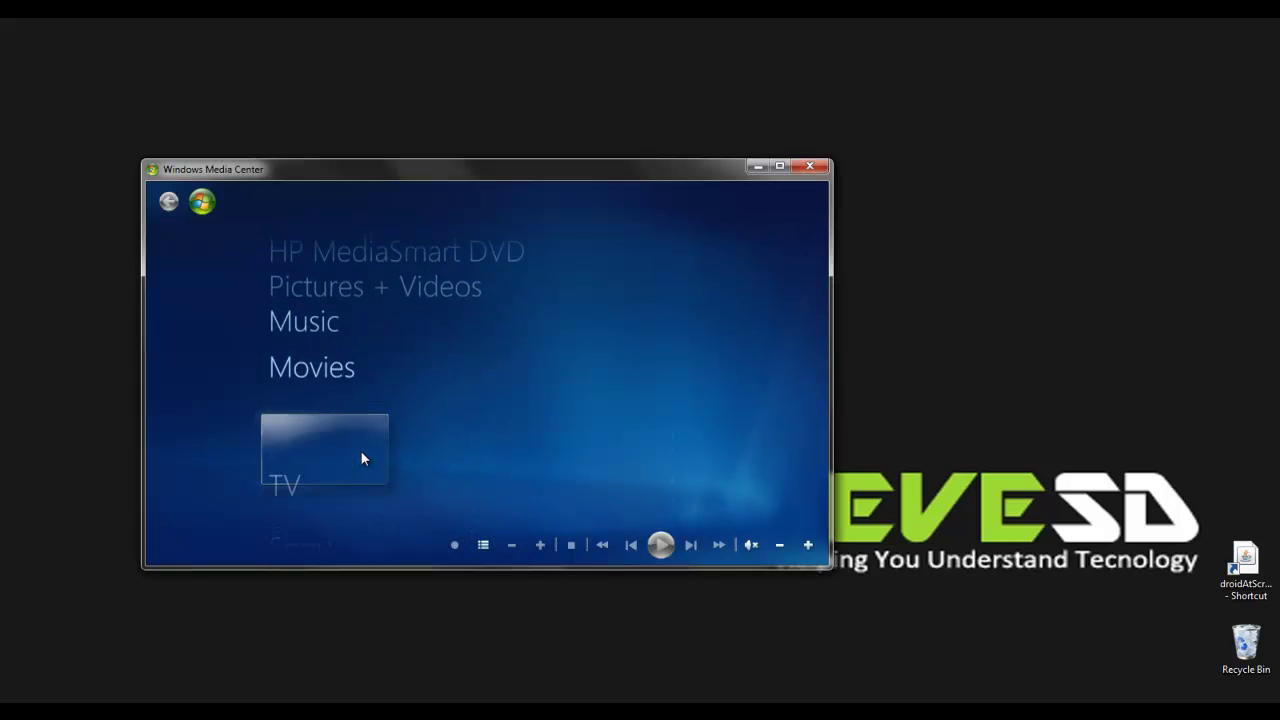
{"action": "scroll", "coordinate": [362, 450], "scroll_direction": "up", "scroll_amount": 2}
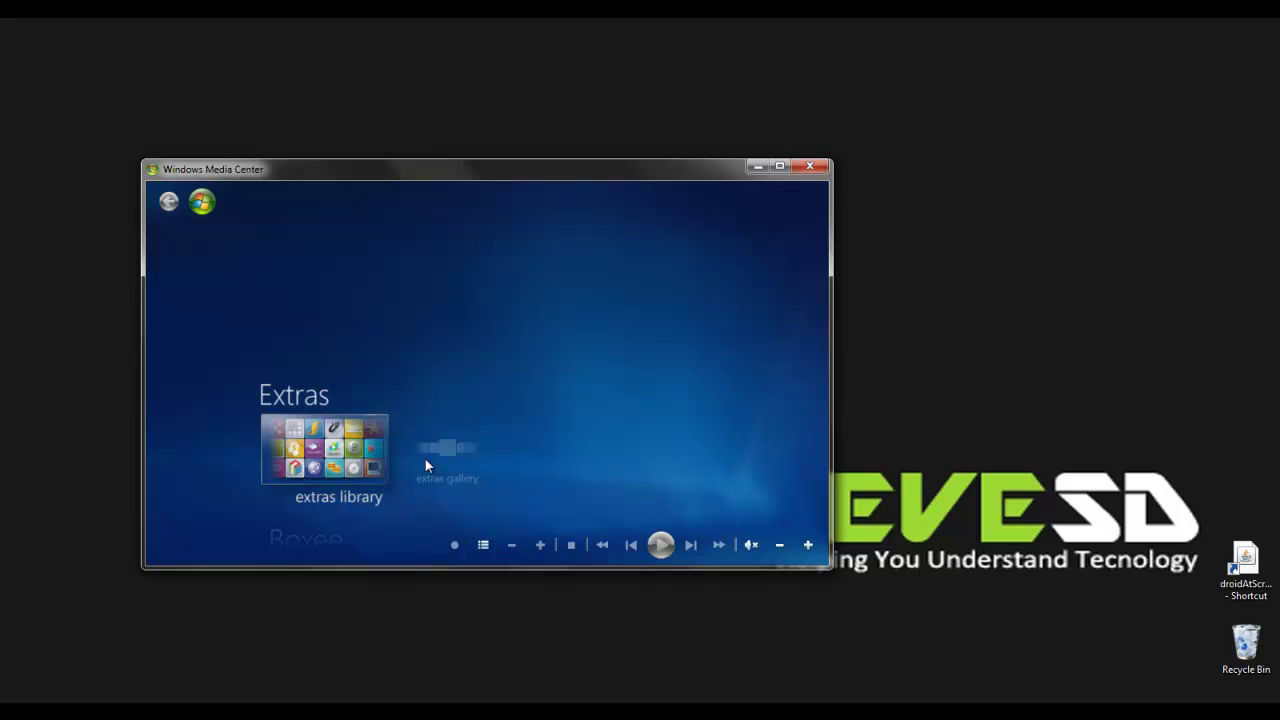
{"action": "scroll", "coordinate": [365, 404], "scroll_direction": "down", "scroll_amount": 1}
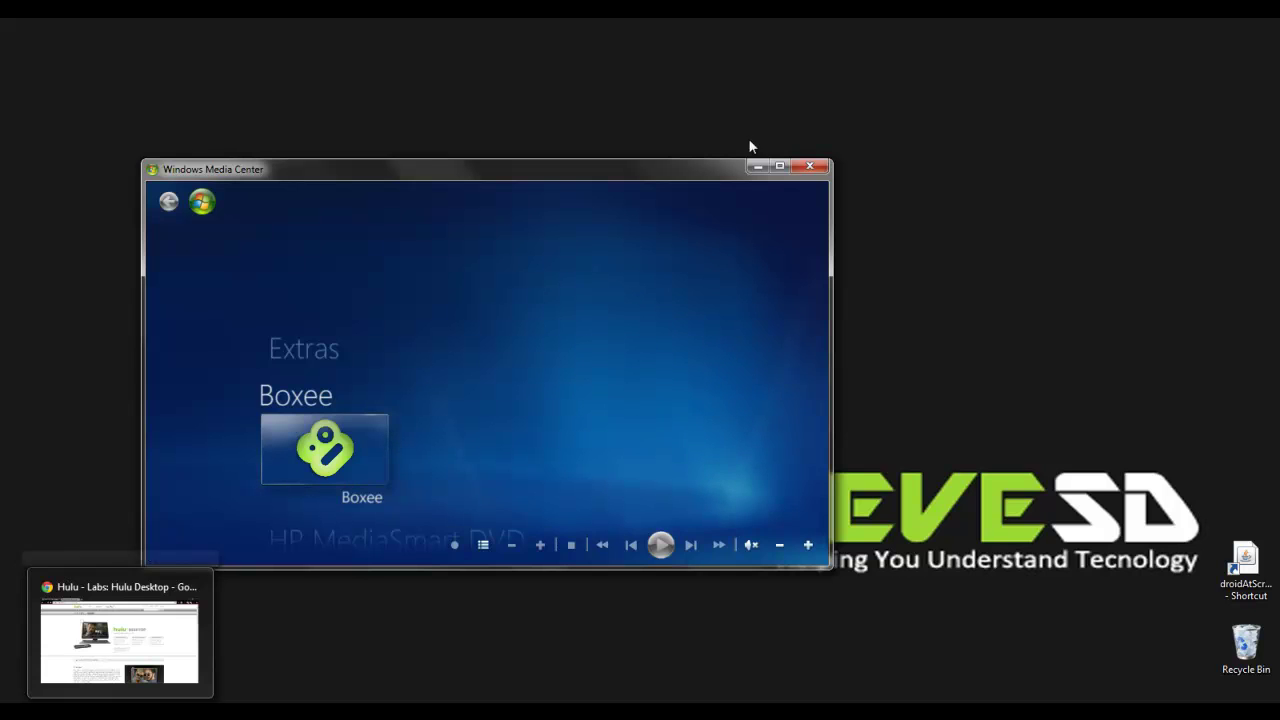
{"action": "left_click", "coordinate": [757, 167]}
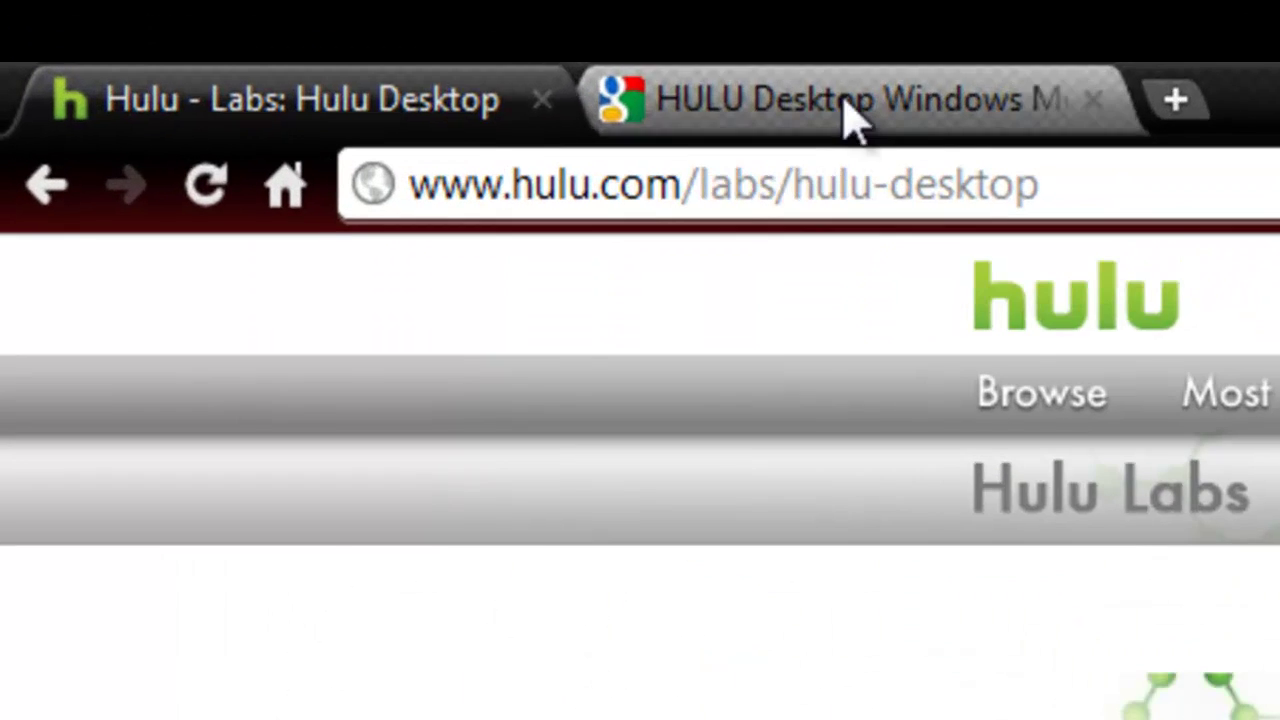
- Download HuluDesktopIntegrationSetup.msi from the Hulu Desktop Integration 2.1 page, keep the file and run it
{"action": "left_click", "coordinate": [239, 29]}
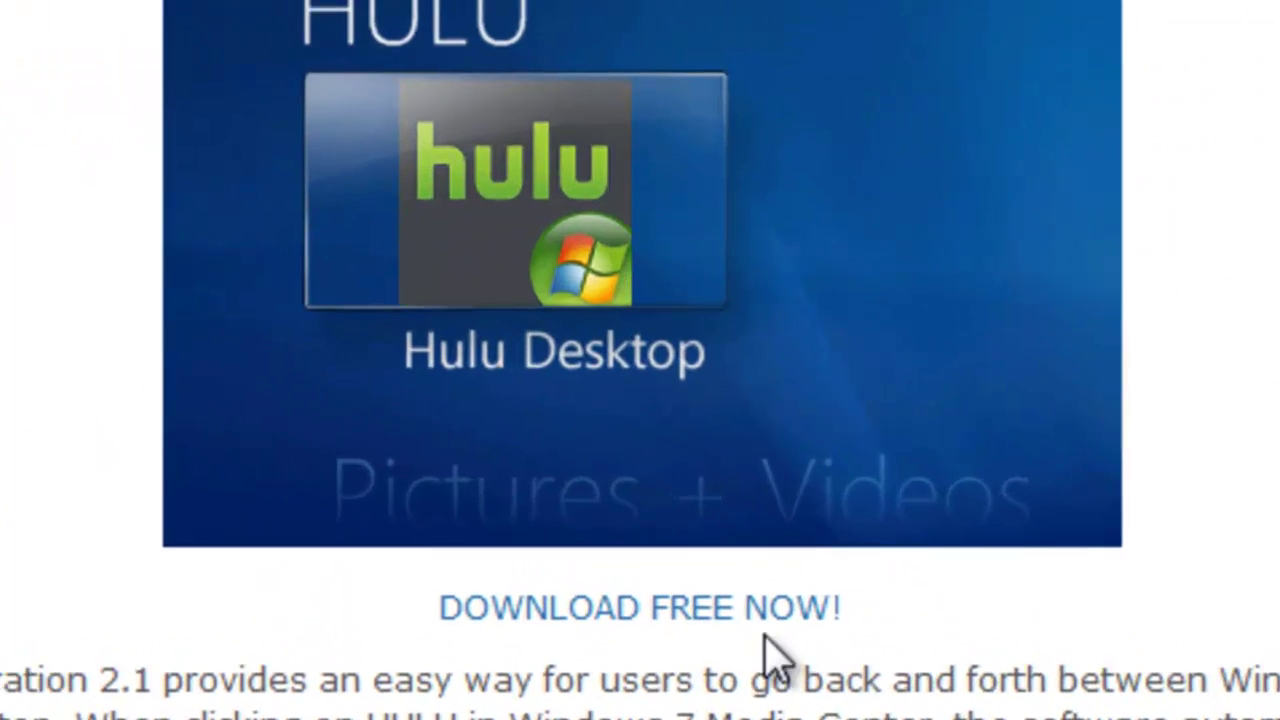
{"action": "left_click", "coordinate": [618, 612]}
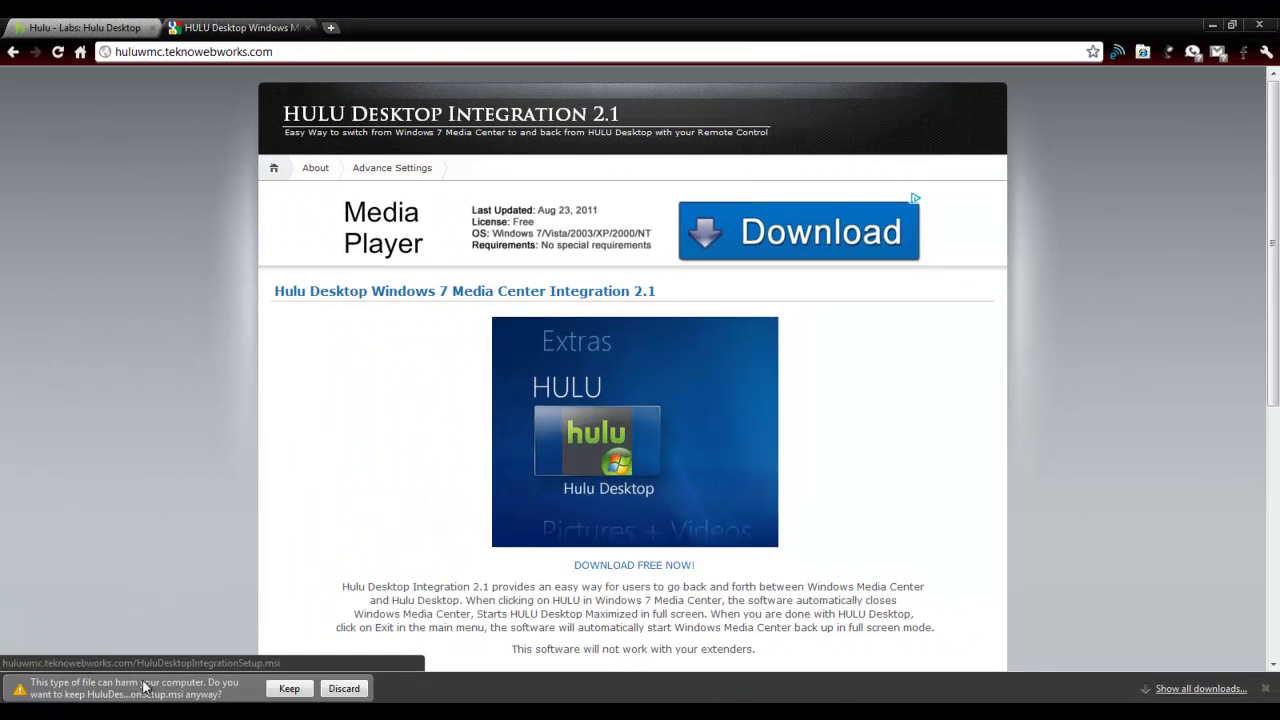
{"action": "left_click", "coordinate": [289, 688]}
{"action": "left_click", "coordinate": [114, 692]}
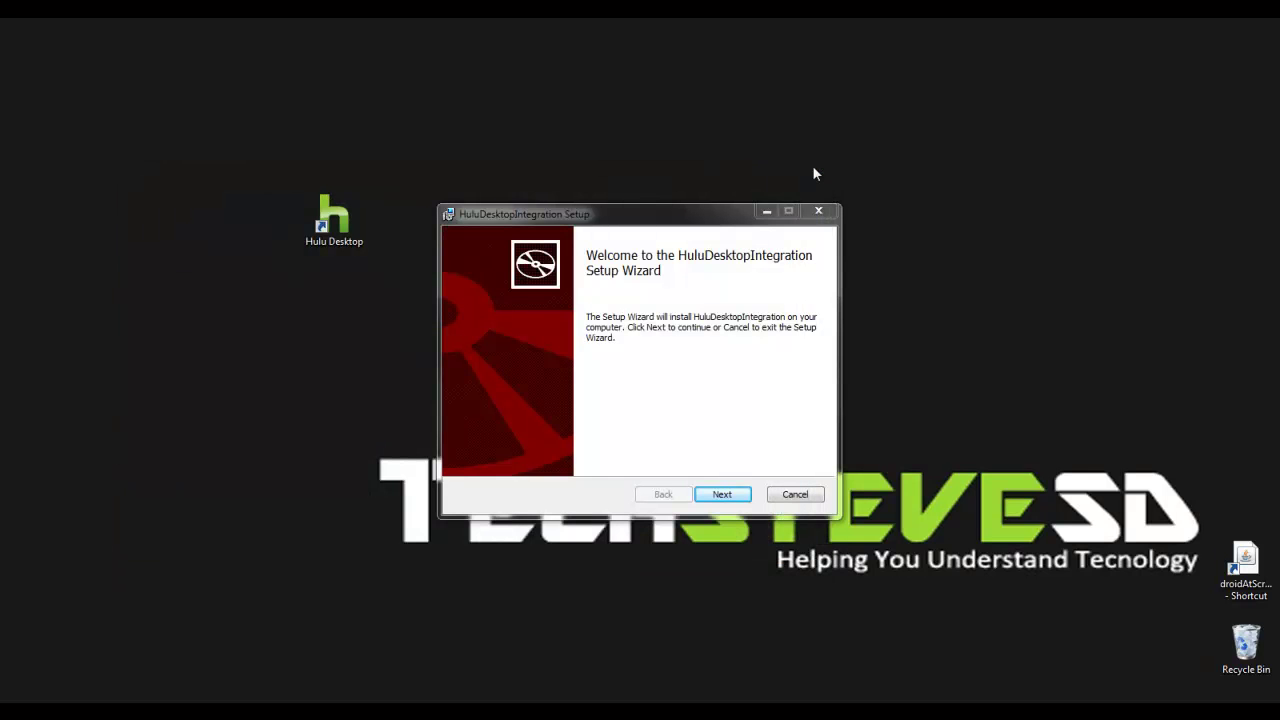
- Accept the license agreement and install HuluDesktopIntegration with its default settings
{"action": "left_click", "coordinate": [720, 494]}
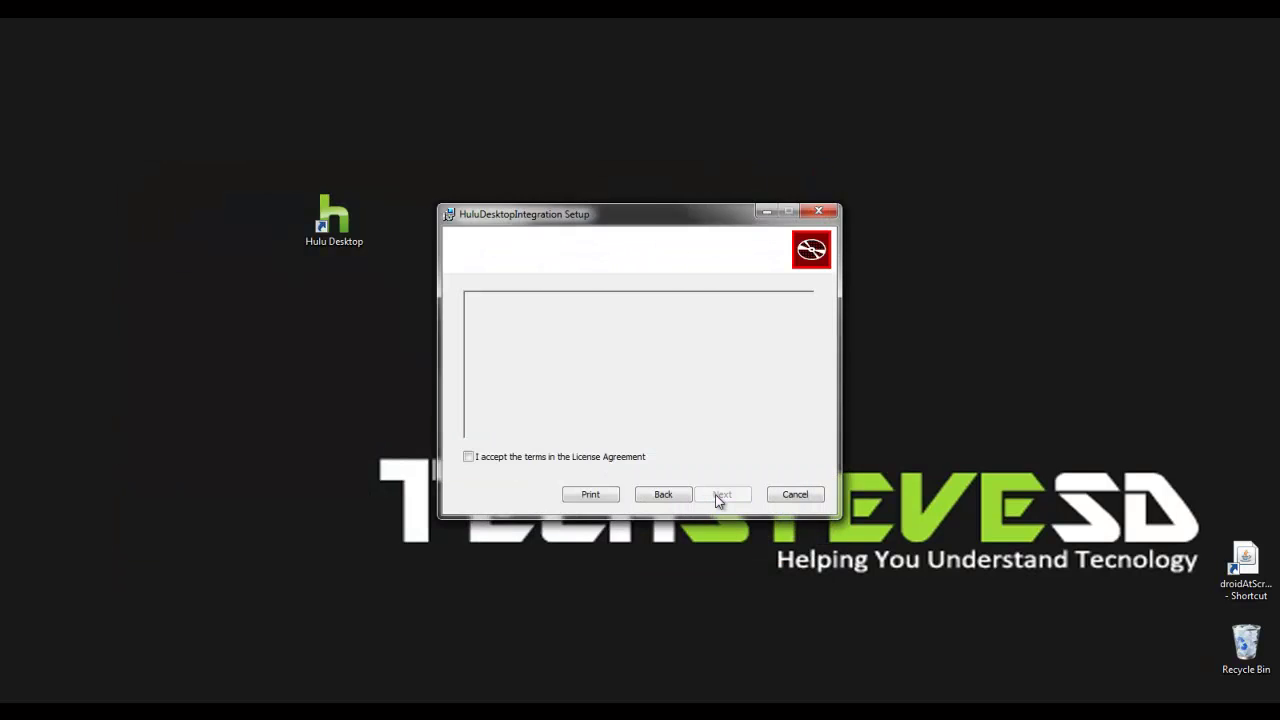
{"action": "left_click", "coordinate": [468, 457]}
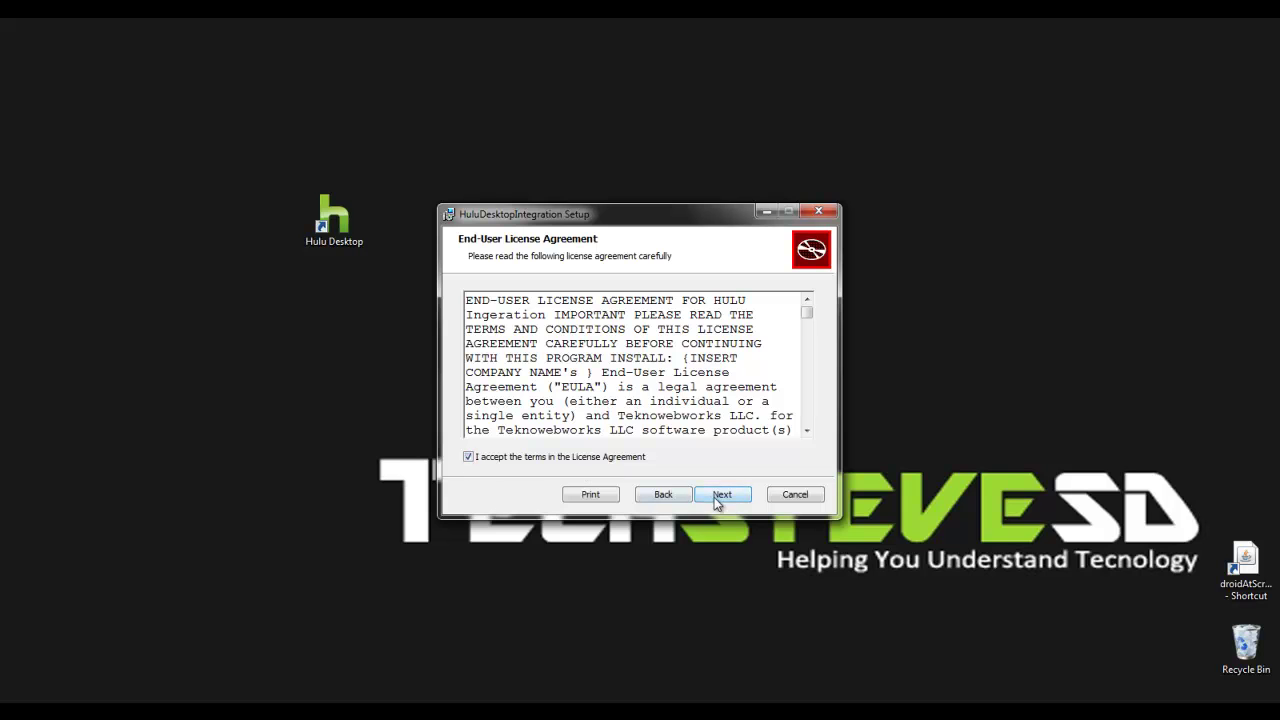
{"action": "left_click", "coordinate": [722, 495]}
{"action": "left_click", "coordinate": [723, 498]}
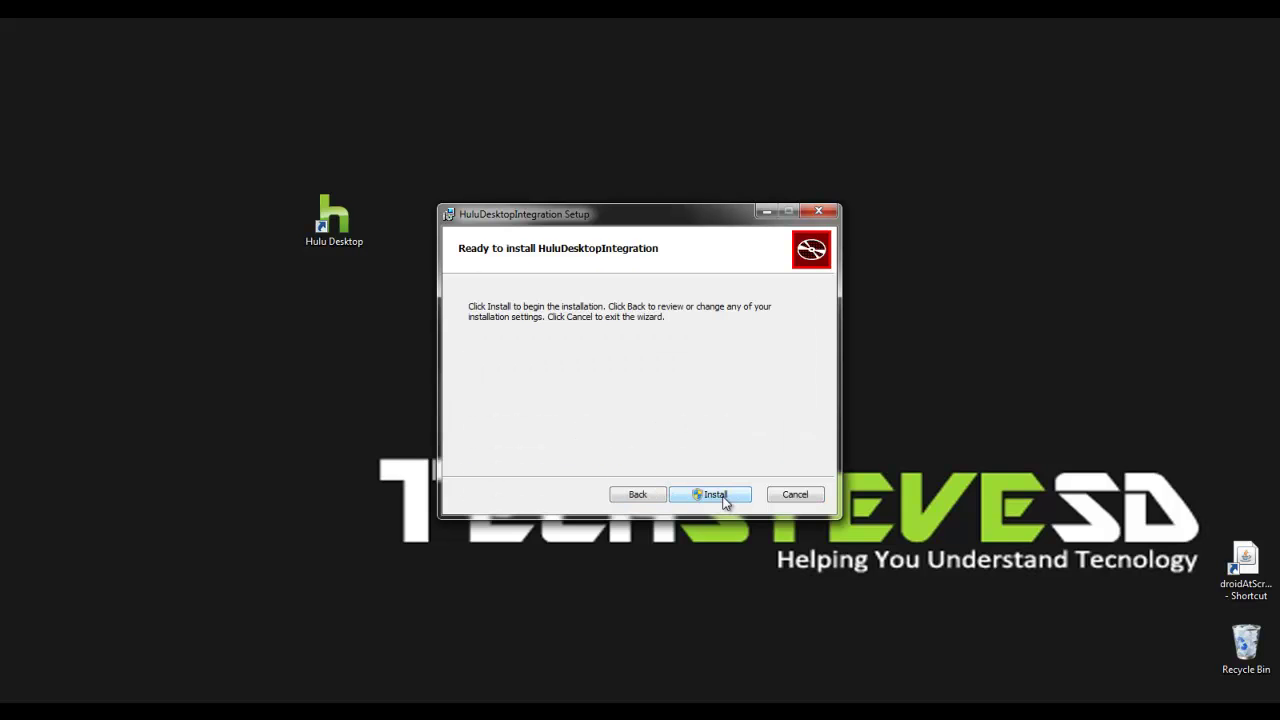
{"action": "left_click", "coordinate": [714, 494]}
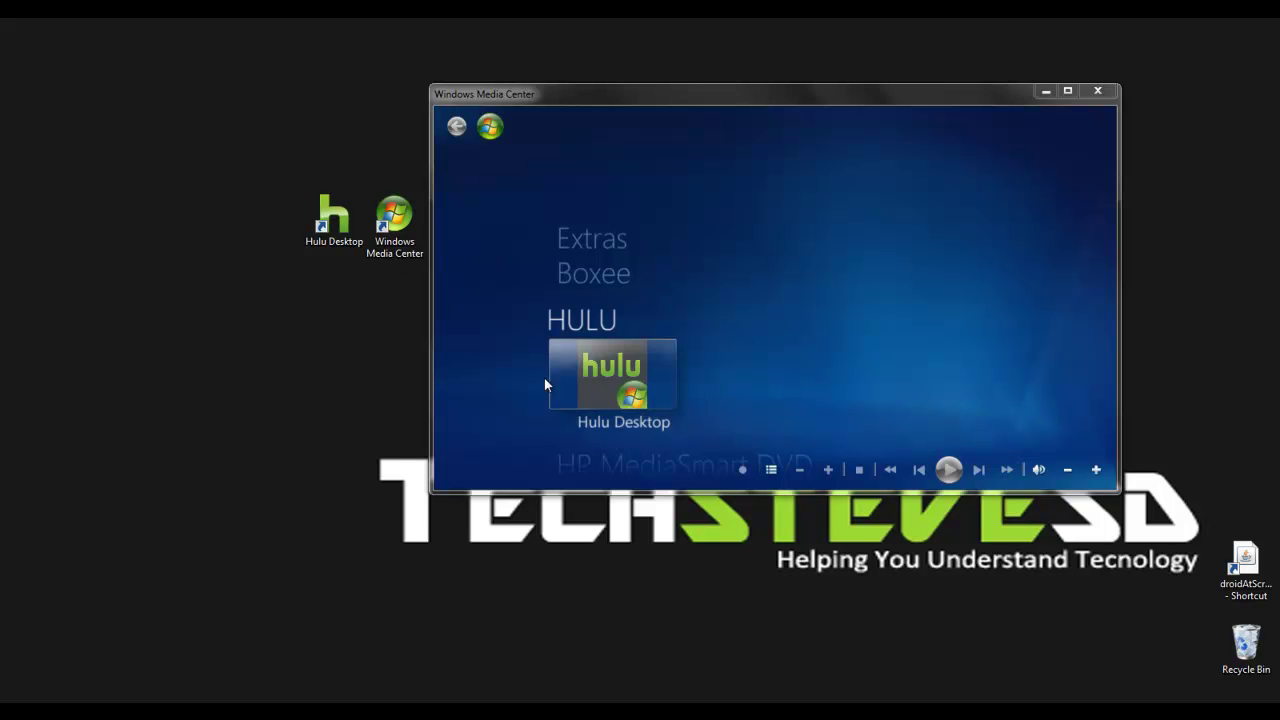
- Launch Hulu Desktop from the HULU entry in Windows Media Center, switch it to windowed mode and open its main menu
{"action": "left_click", "coordinate": [628, 381]}
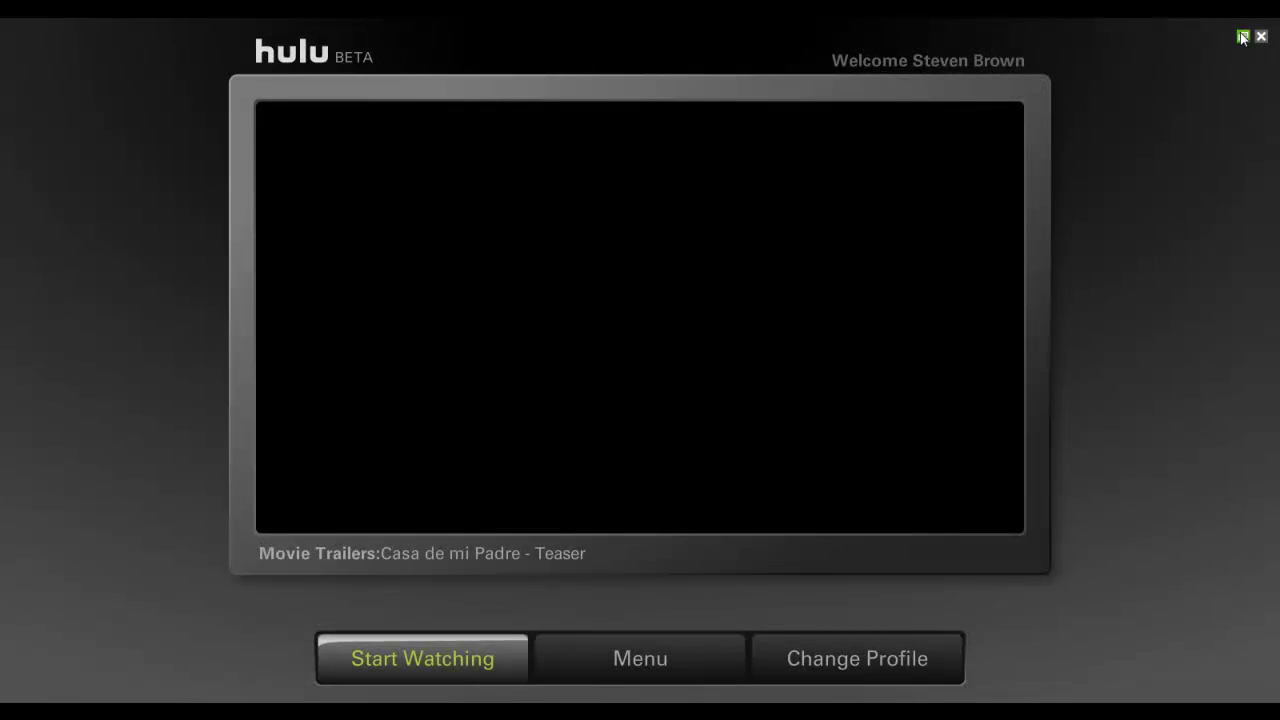
{"action": "left_click", "coordinate": [1243, 37]}
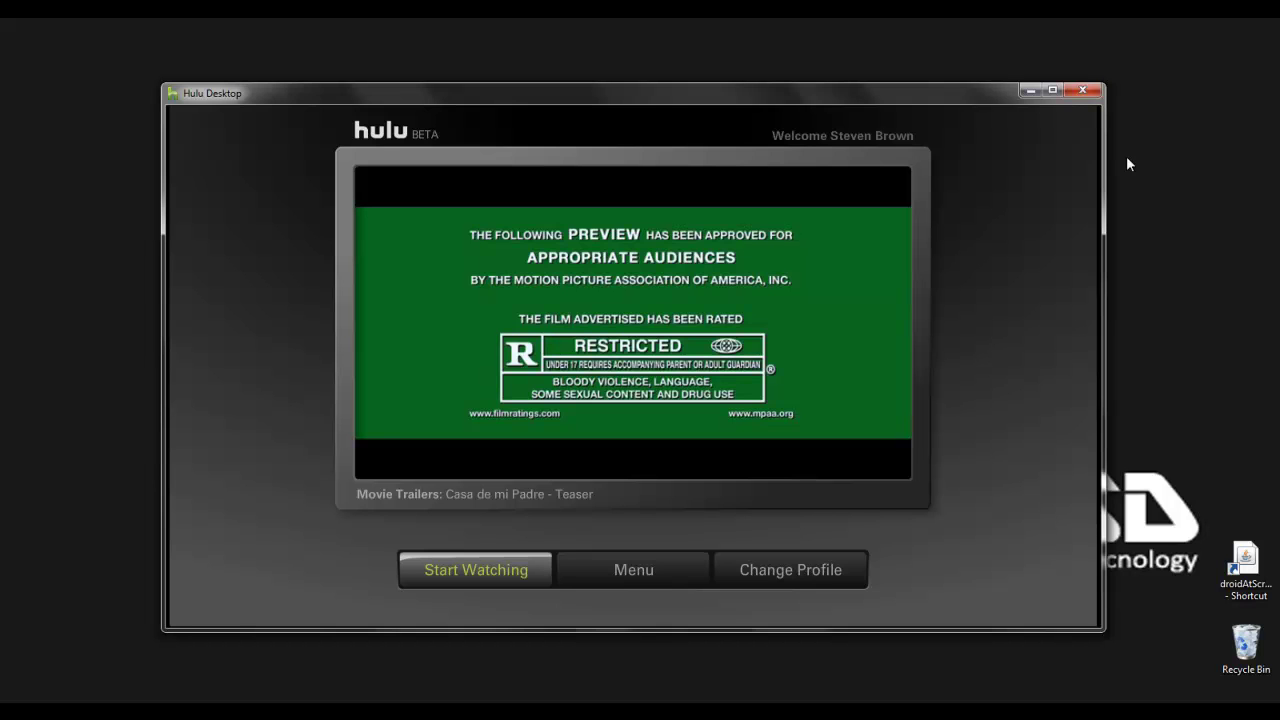
{"action": "left_click", "coordinate": [660, 575]}
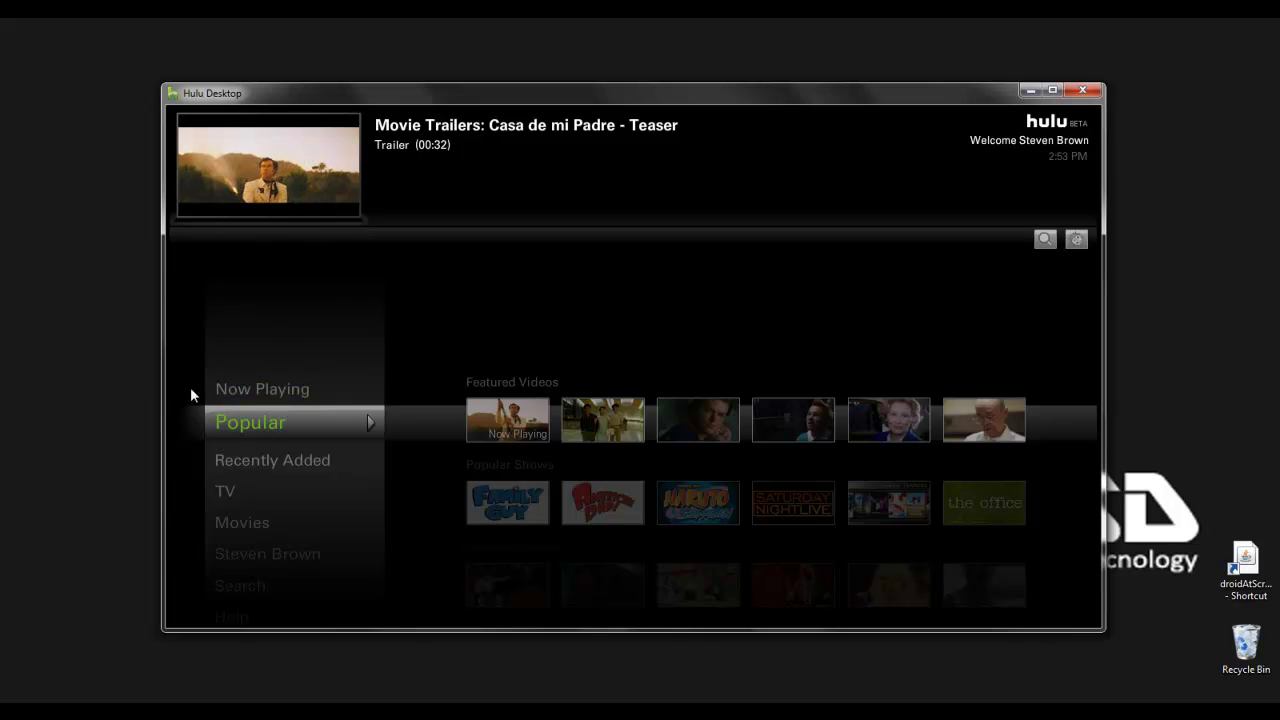
- Close Hulu Desktop with the Exit entry of its main menu
{"action": "scroll", "coordinate": [282, 448], "scroll_direction": "down", "scroll_amount": 5}
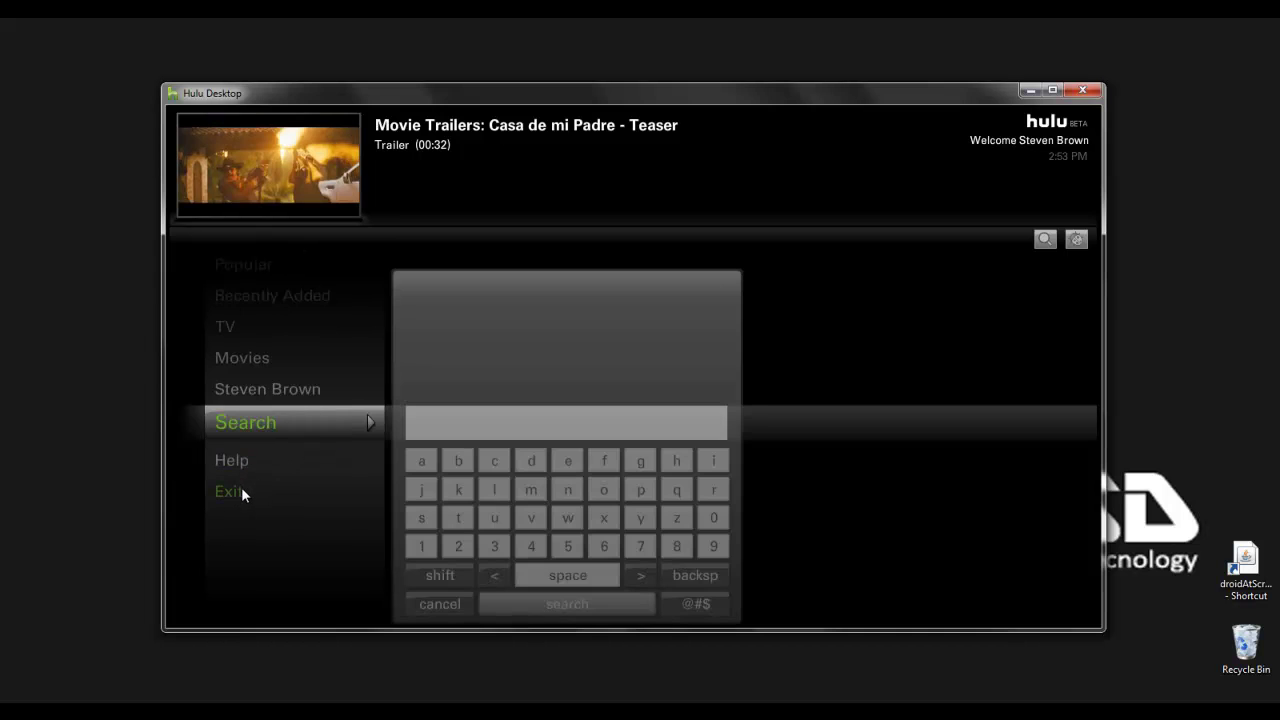
{"action": "scroll", "coordinate": [240, 488], "scroll_direction": "down", "scroll_amount": 2}
{"action": "left_click", "coordinate": [237, 422]}
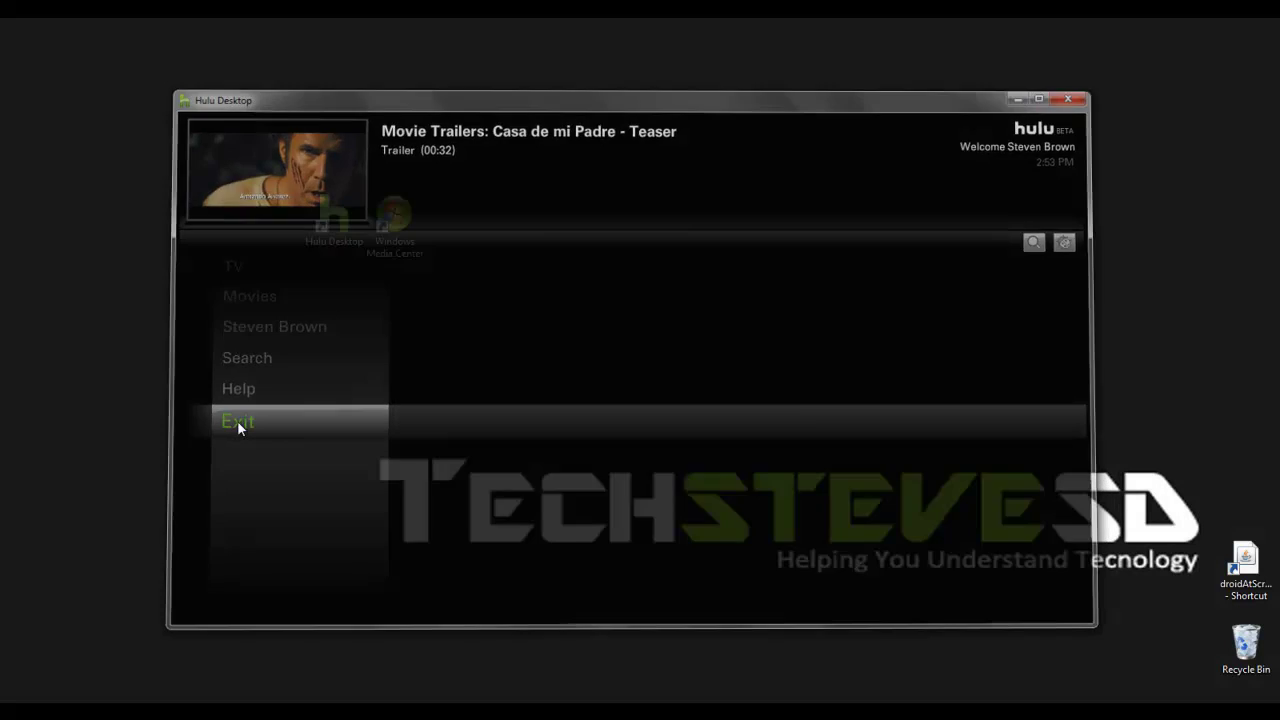